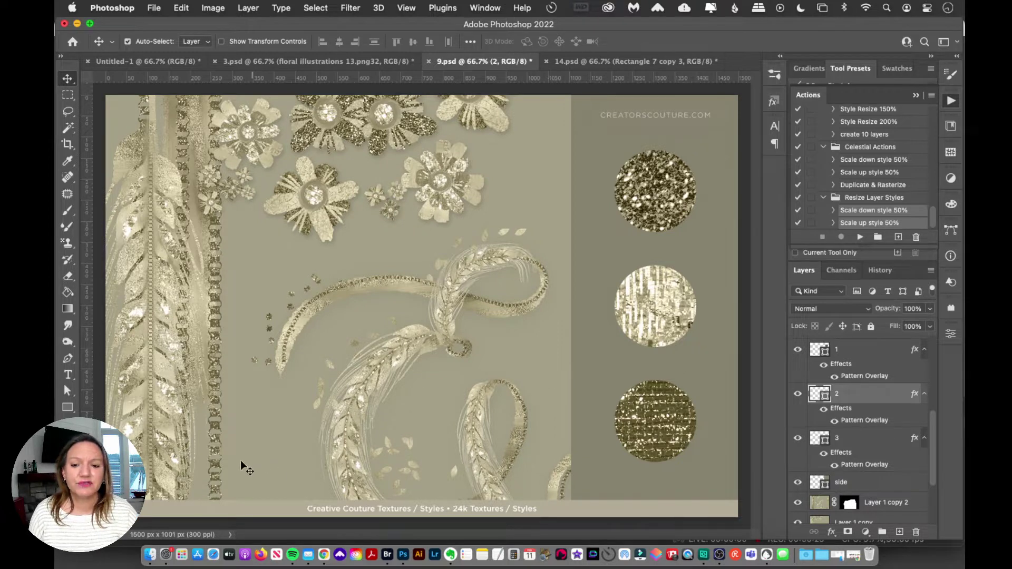
Drag Resize Layer Styles.atn from the Desktop in Finder onto Photoshop in the Dock
{"action": "left_click", "coordinate": [151, 556]}
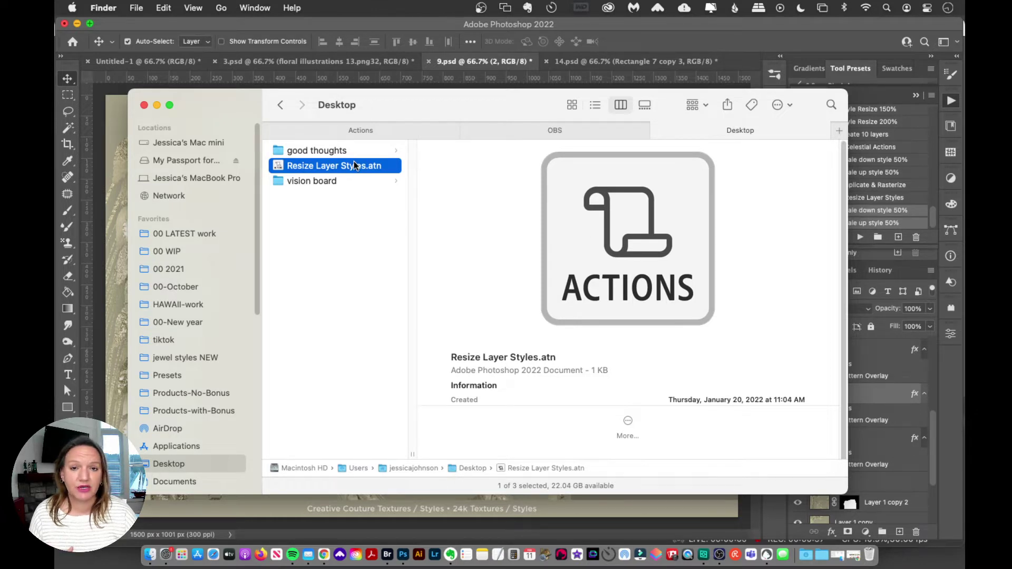
{"action": "left_click_drag", "start_coordinate": [344, 169], "coordinate": [407, 563]}
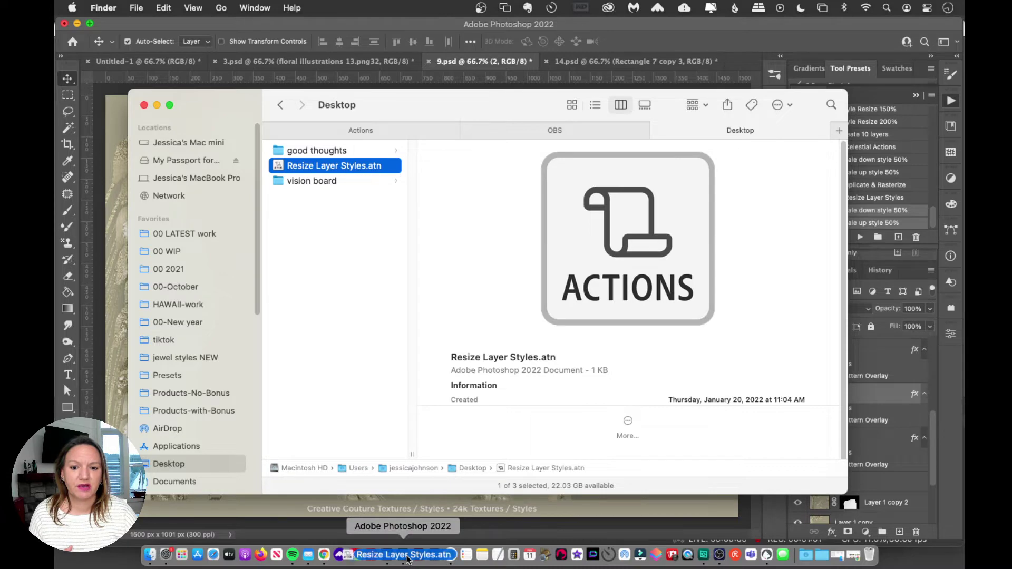
{"action": "left_click_drag", "start_coordinate": [407, 564], "coordinate": [403, 554]}
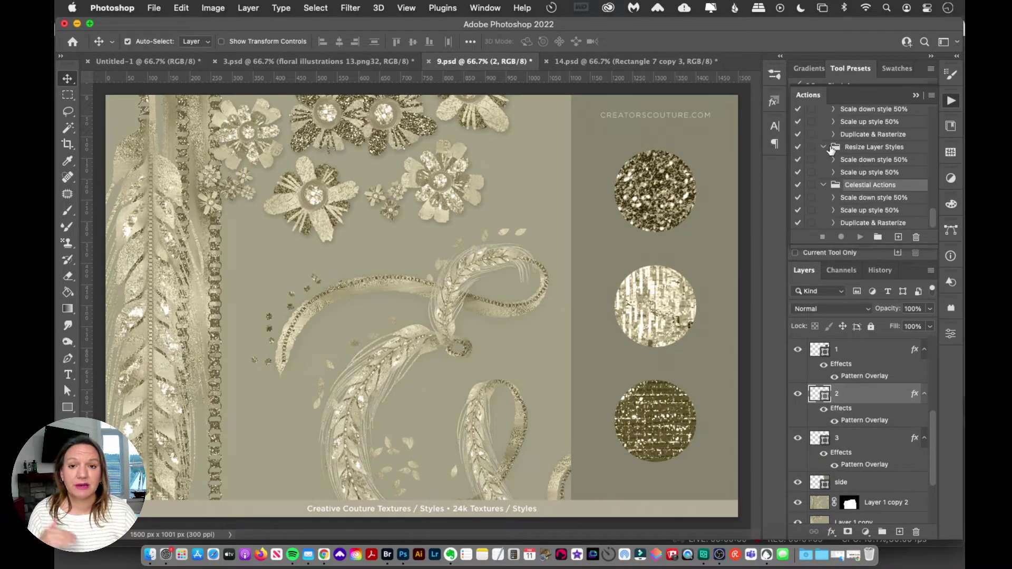
Show the Actions panel via the Window menu and bring up its flyout options for loading actions
{"action": "left_click", "coordinate": [482, 9]}
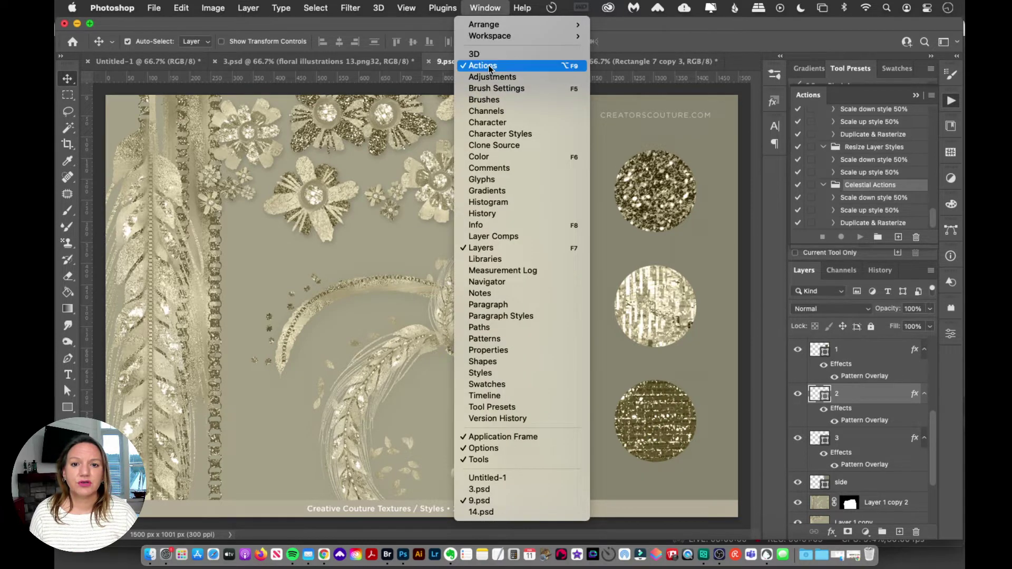
{"action": "left_click", "coordinate": [489, 66]}
{"action": "left_click", "coordinate": [951, 100]}
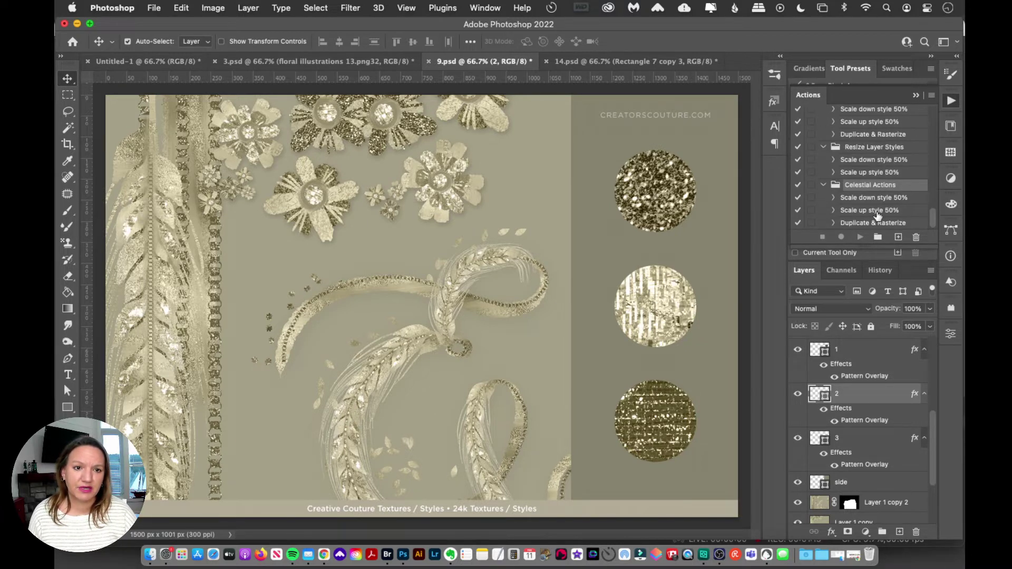
{"action": "left_click", "coordinate": [930, 96]}
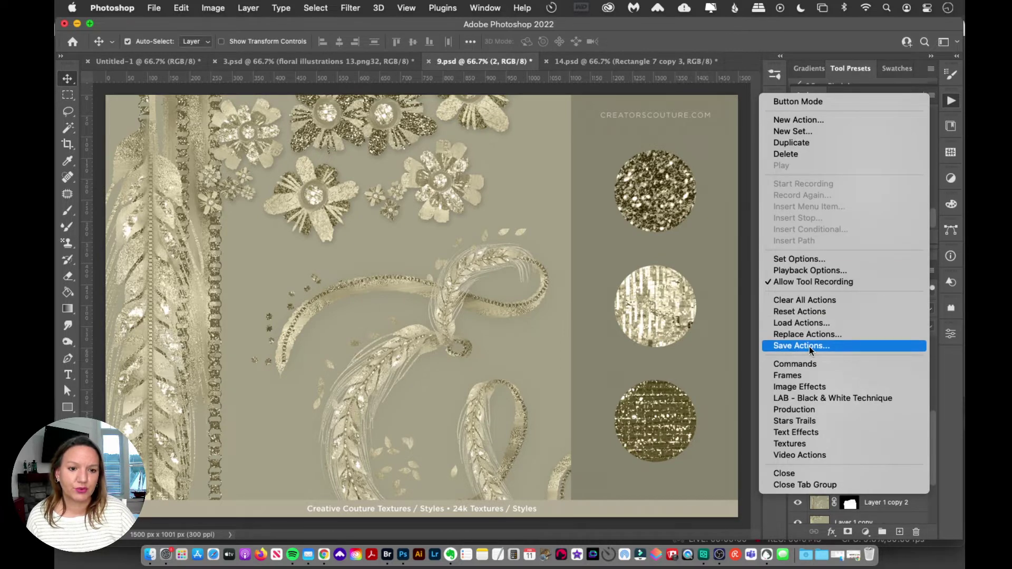
Load Resize Layer Styles.atn from the Desktop, adding its scale-down, scale-up and rasterize actions
{"action": "left_click", "coordinate": [806, 323]}
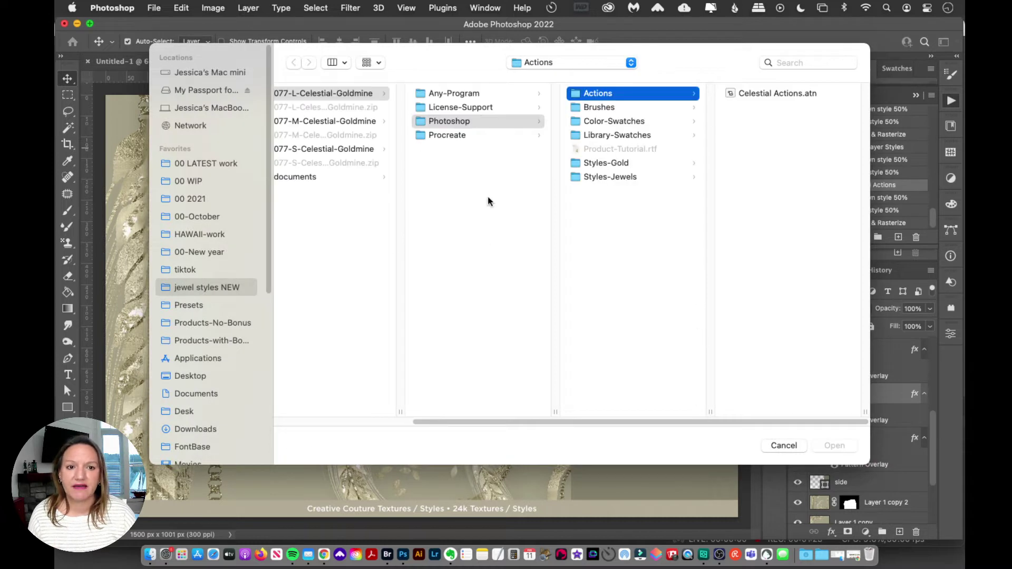
{"action": "left_click", "coordinate": [199, 375]}
{"action": "left_click", "coordinate": [316, 109]}
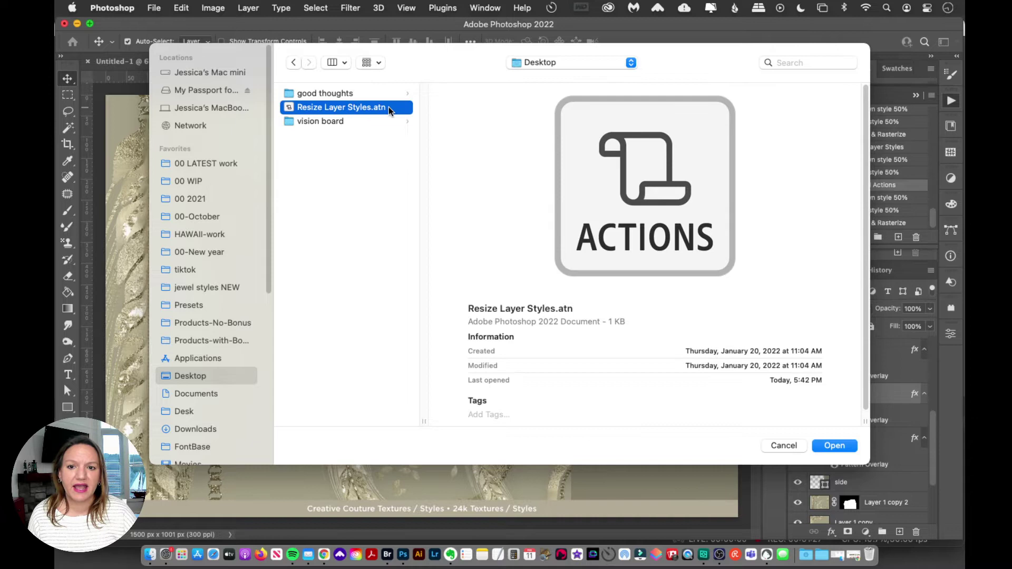
{"action": "left_click", "coordinate": [832, 447]}
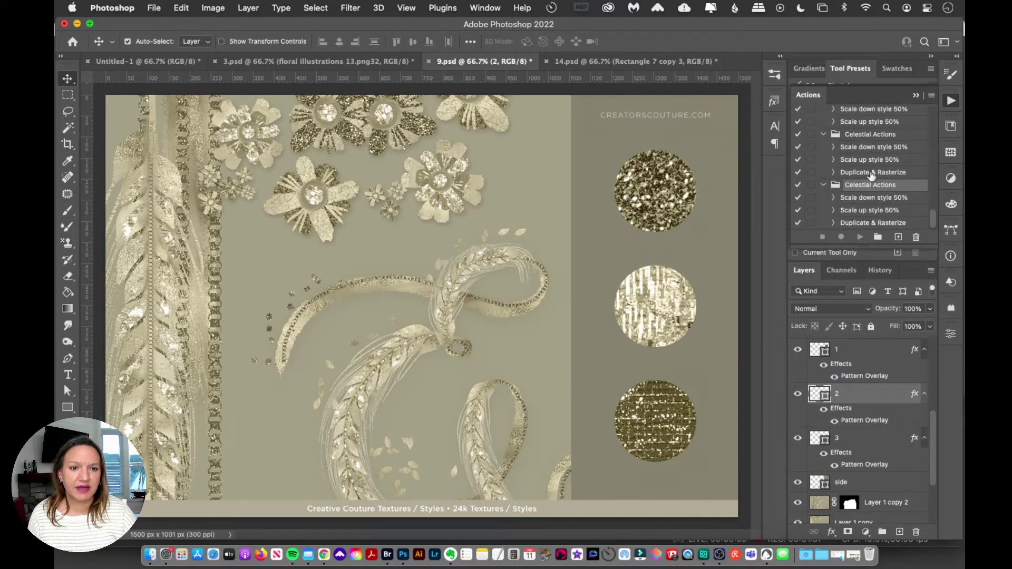
{"action": "scroll", "coordinate": [873, 207], "scroll_direction": "up", "scroll_amount": 1}
Play 'Scale down style 50%', then 'Scale up style 50%', on the middle circle's layer 2
{"action": "left_click", "coordinate": [873, 207]}
{"action": "scroll", "coordinate": [873, 211], "scroll_direction": "down", "scroll_amount": 1}
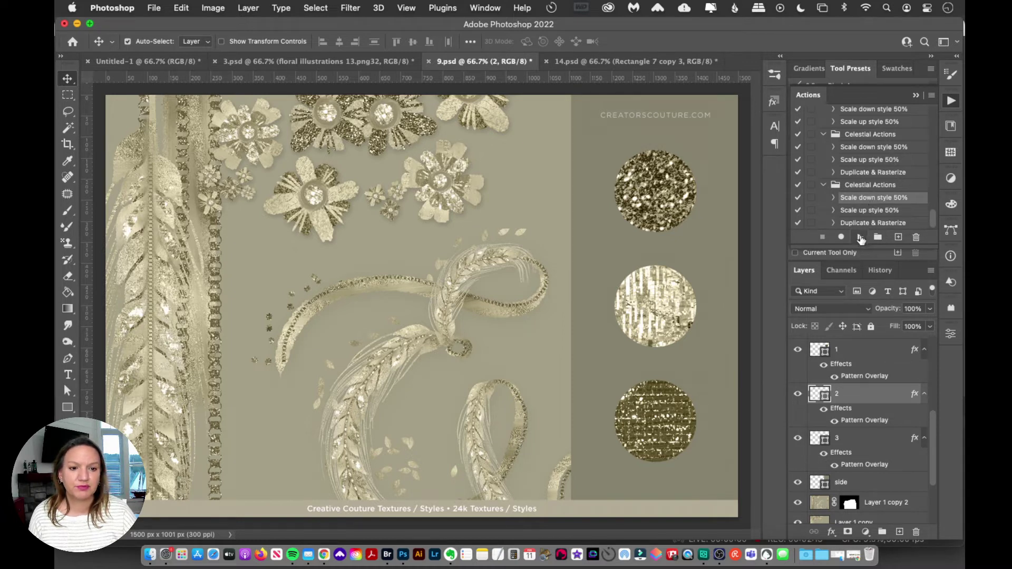
{"action": "left_click", "coordinate": [860, 237]}
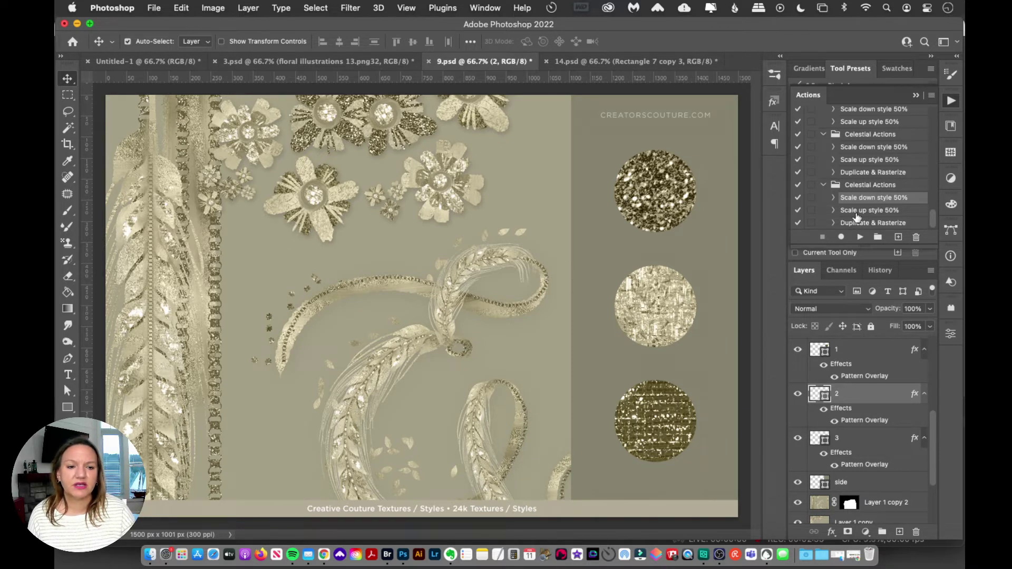
{"action": "left_click", "coordinate": [846, 215]}
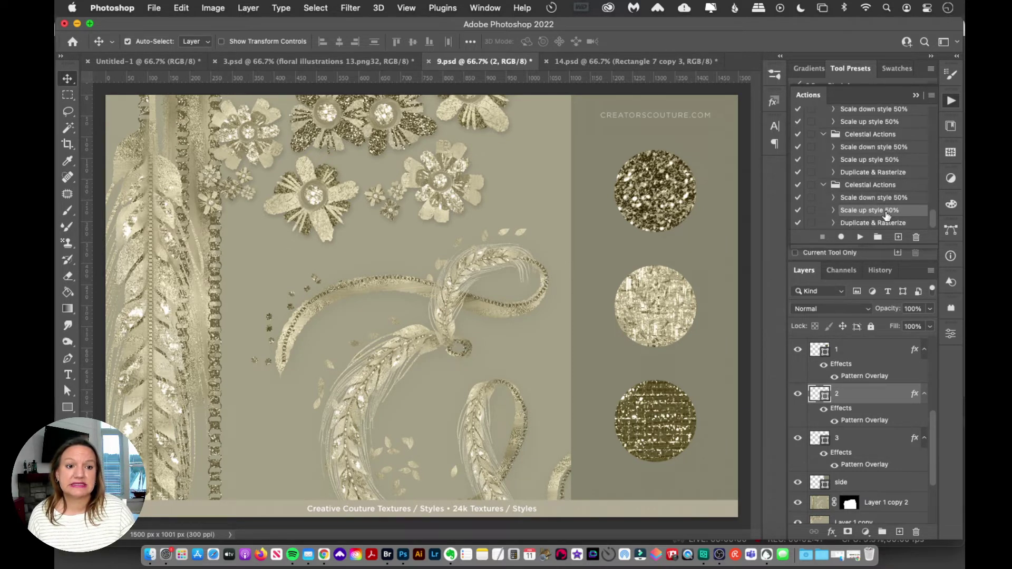
{"action": "left_click", "coordinate": [860, 237]}
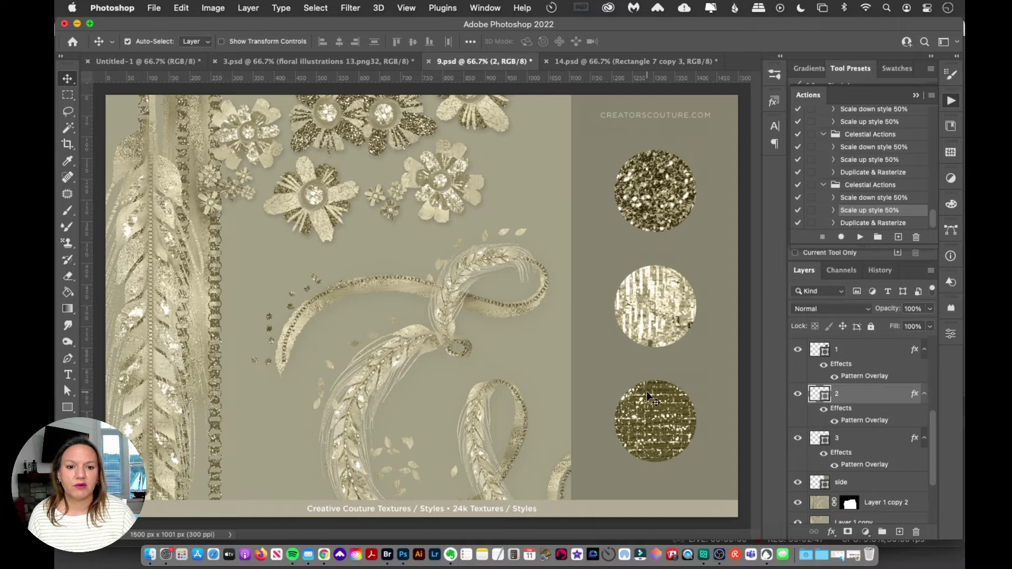
Select the bottom circle's layer 3, then play 'Scale down style 50%' and 'Scale up style 50%'
{"action": "left_click", "coordinate": [646, 418]}
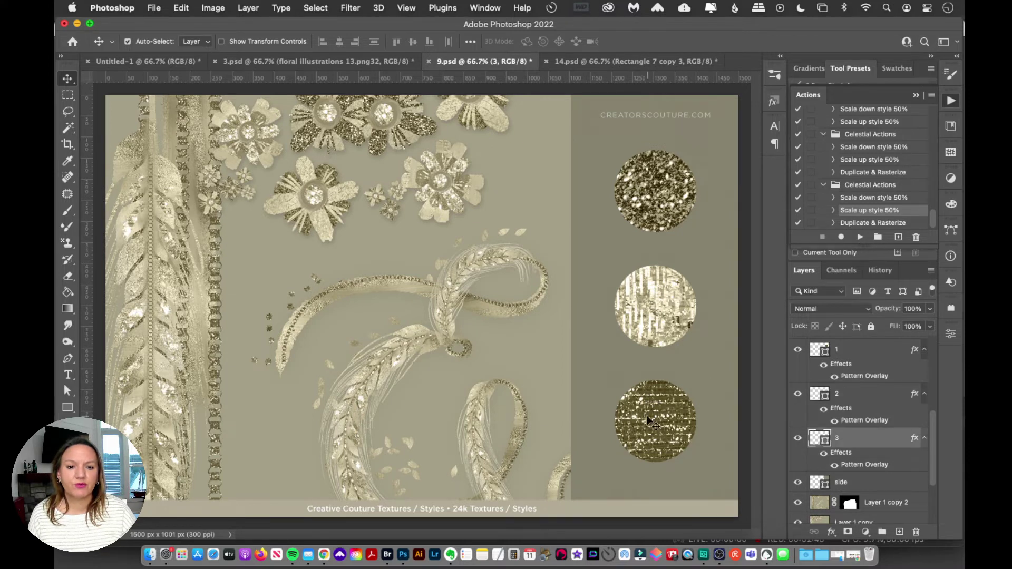
{"action": "left_click", "coordinate": [882, 199]}
{"action": "left_click", "coordinate": [859, 237]}
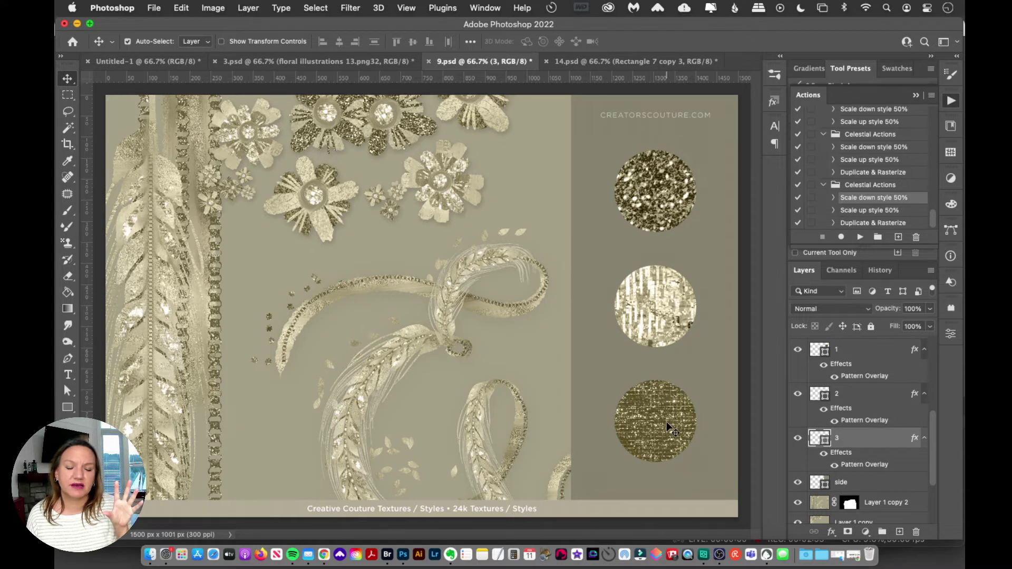
{"action": "left_click", "coordinate": [885, 210]}
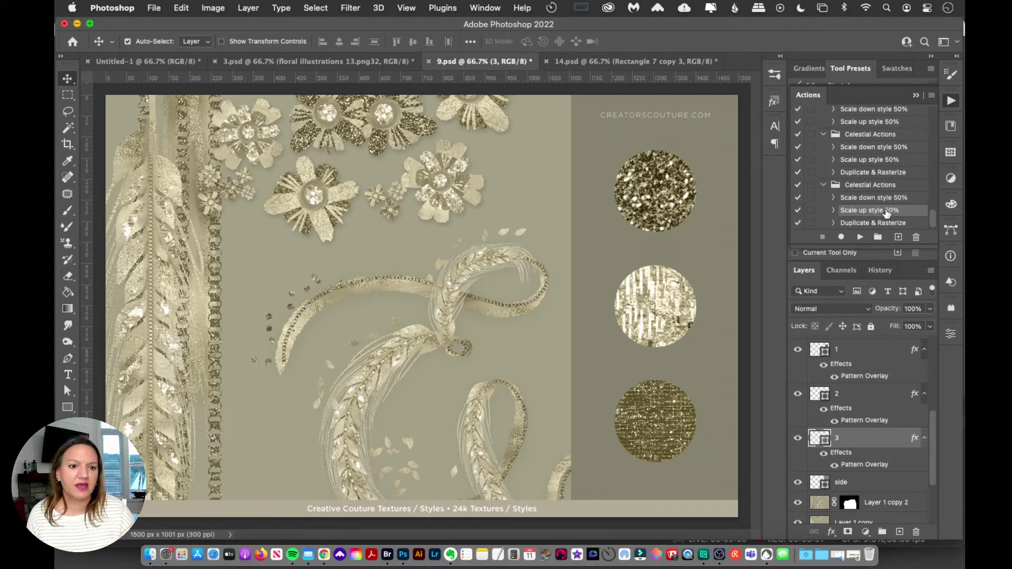
{"action": "left_click", "coordinate": [860, 237]}
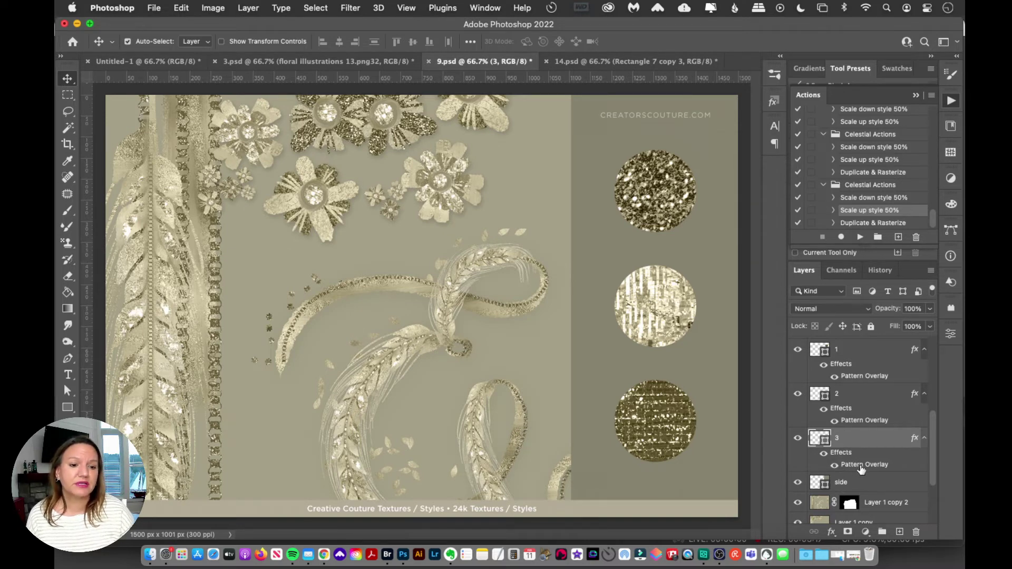
Edit layer 3's Pattern Overlay and drag its texture to a new spot within the bottom circle
{"action": "double_click", "coordinate": [862, 466]}
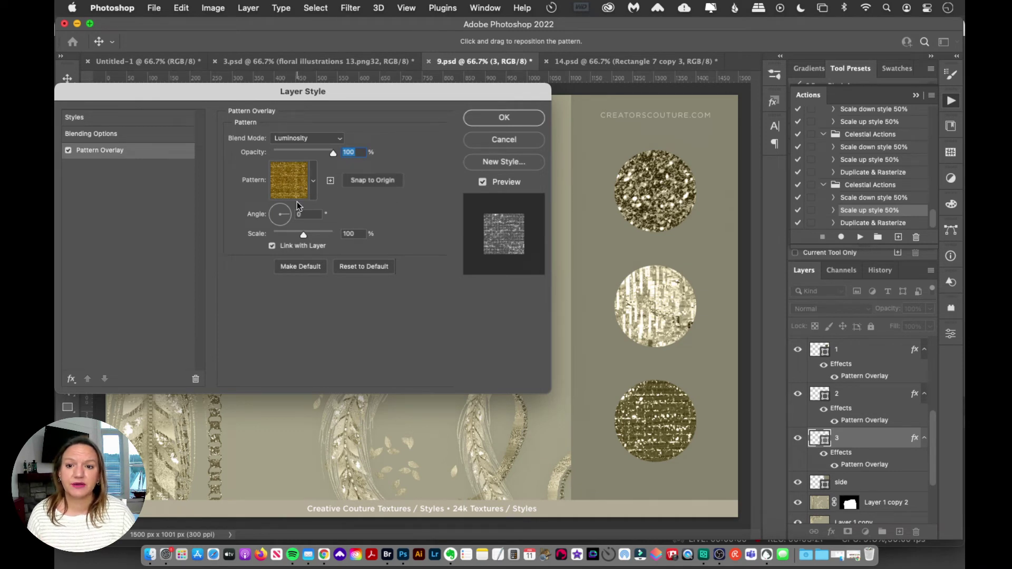
{"action": "left_click_drag", "start_coordinate": [664, 431], "coordinate": [515, 434]}
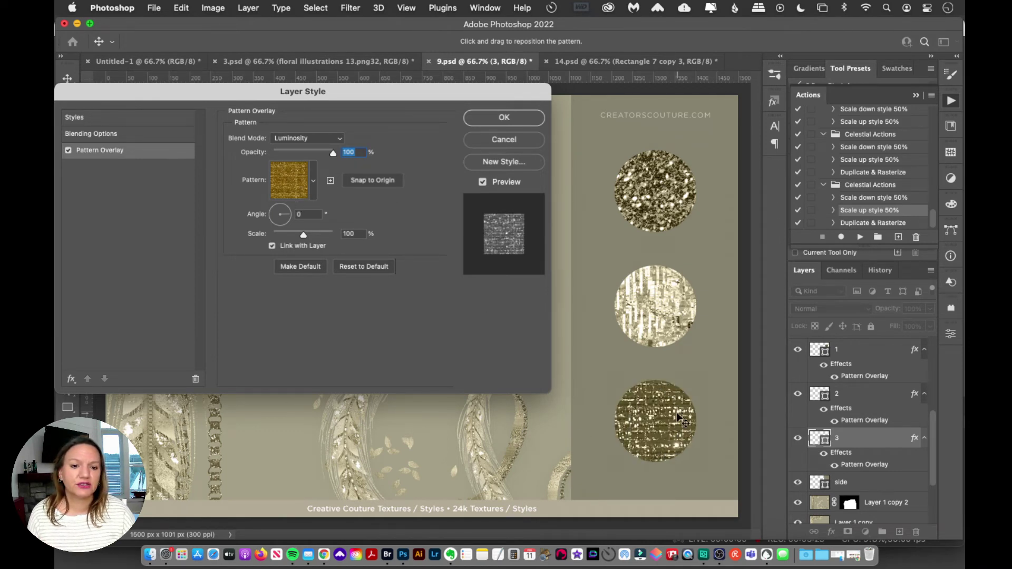
{"action": "left_click_drag", "start_coordinate": [679, 435], "coordinate": [480, 462]}
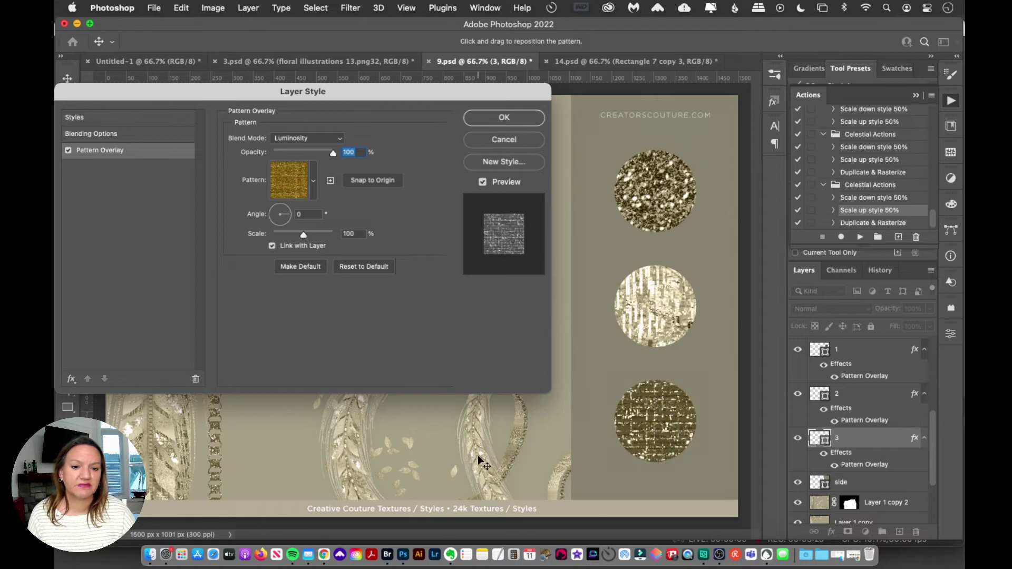
{"action": "left_click_drag", "start_coordinate": [665, 425], "coordinate": [653, 421]}
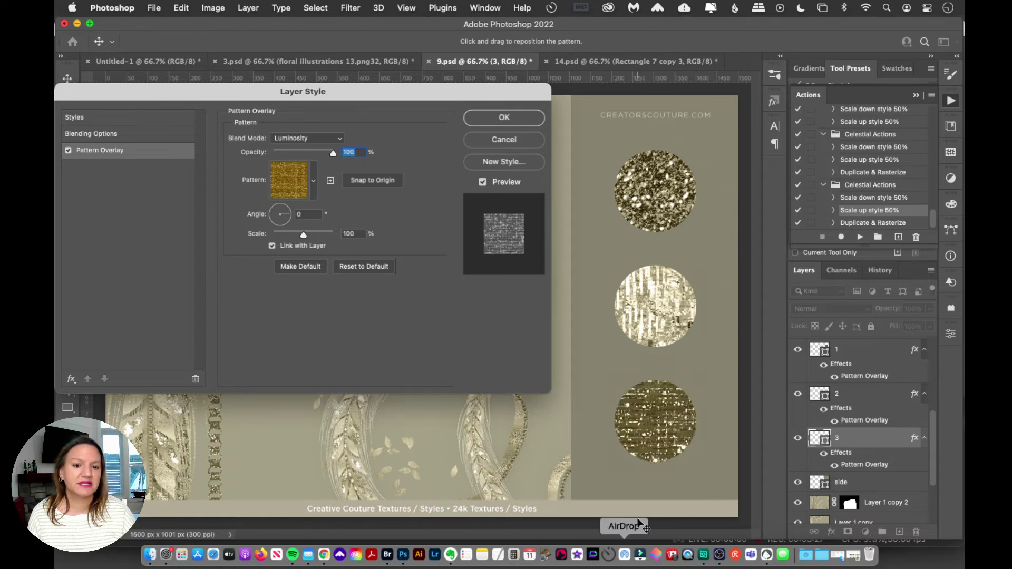
{"action": "left_click_drag", "start_coordinate": [637, 525], "coordinate": [679, 477]}
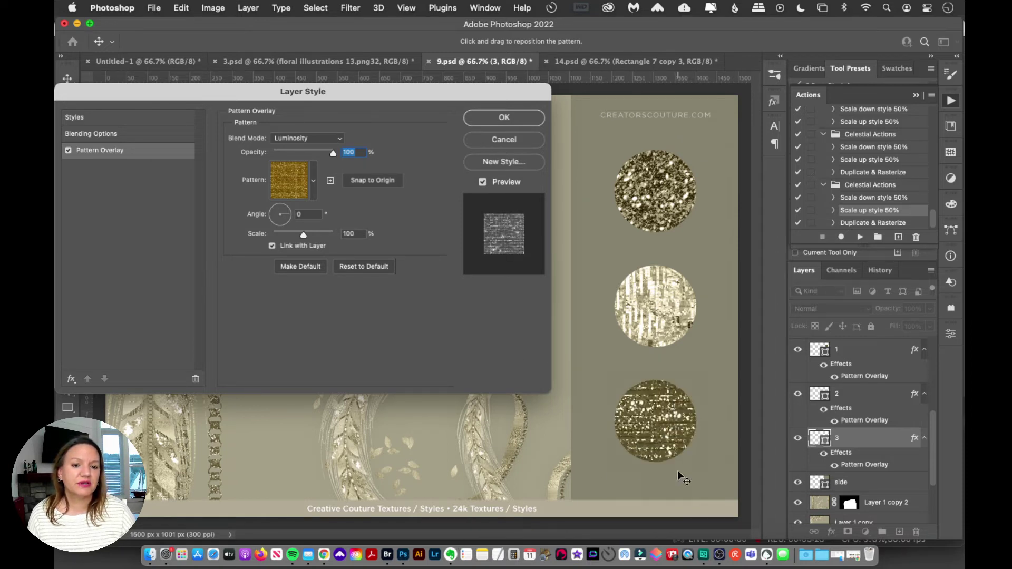
{"action": "left_click_drag", "start_coordinate": [679, 477], "coordinate": [649, 479]}
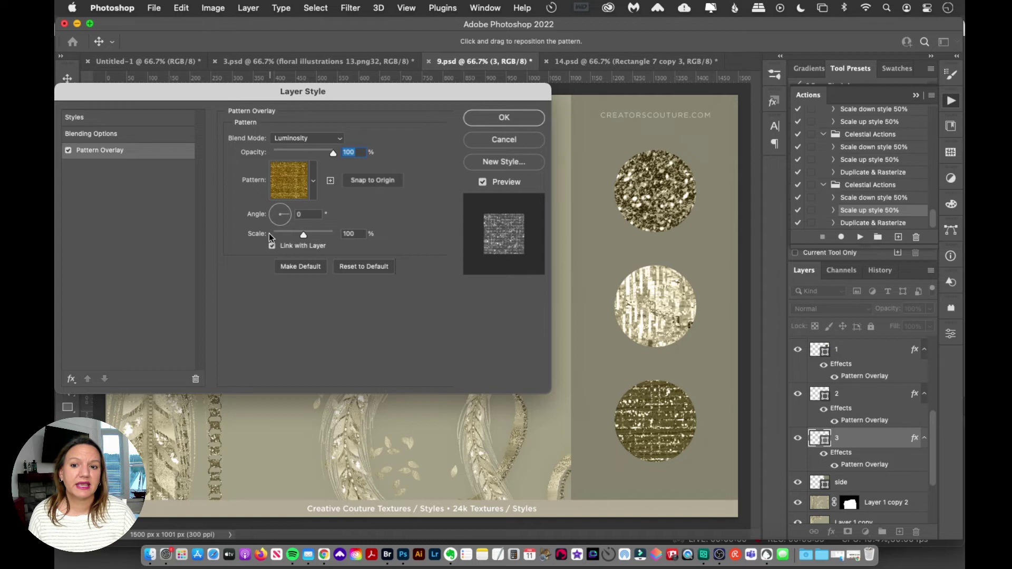
Change the Pattern Overlay scale to 50, restore it to 100, and confirm the Layer Style
{"action": "double_click", "coordinate": [351, 233]}
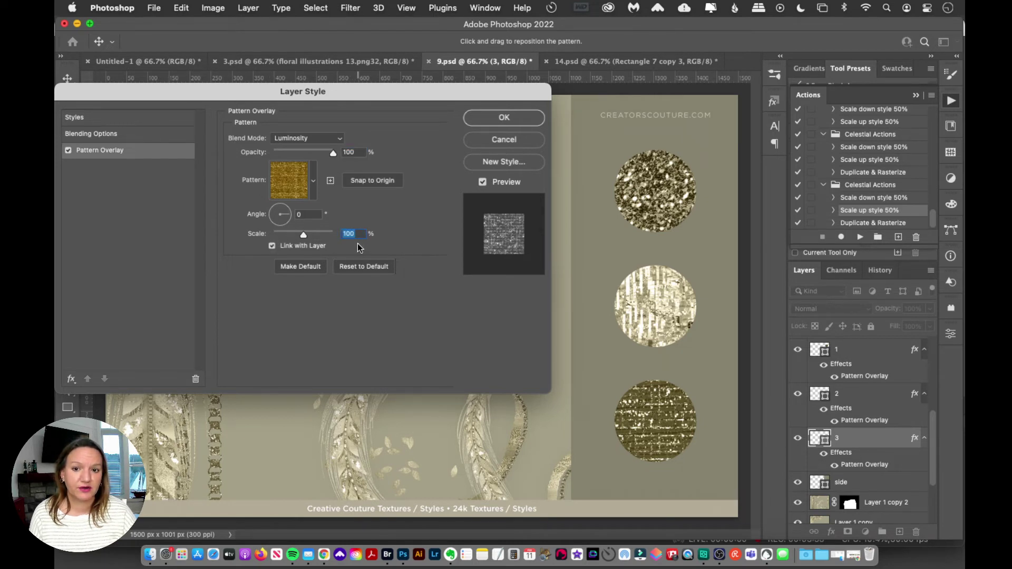
{"action": "type", "text": "50"}
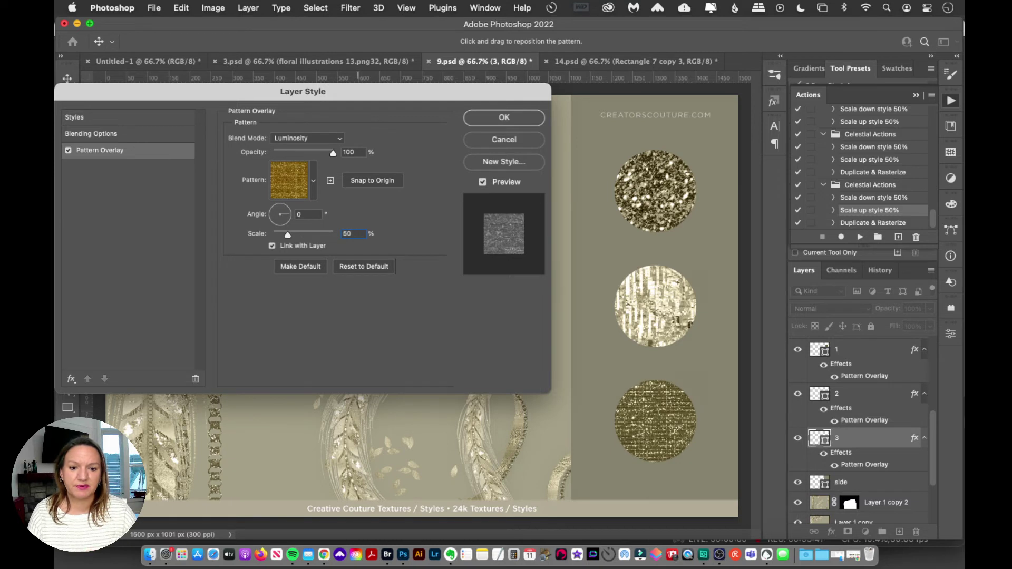
{"action": "double_click", "coordinate": [360, 236]}
{"action": "type", "text": "100"}
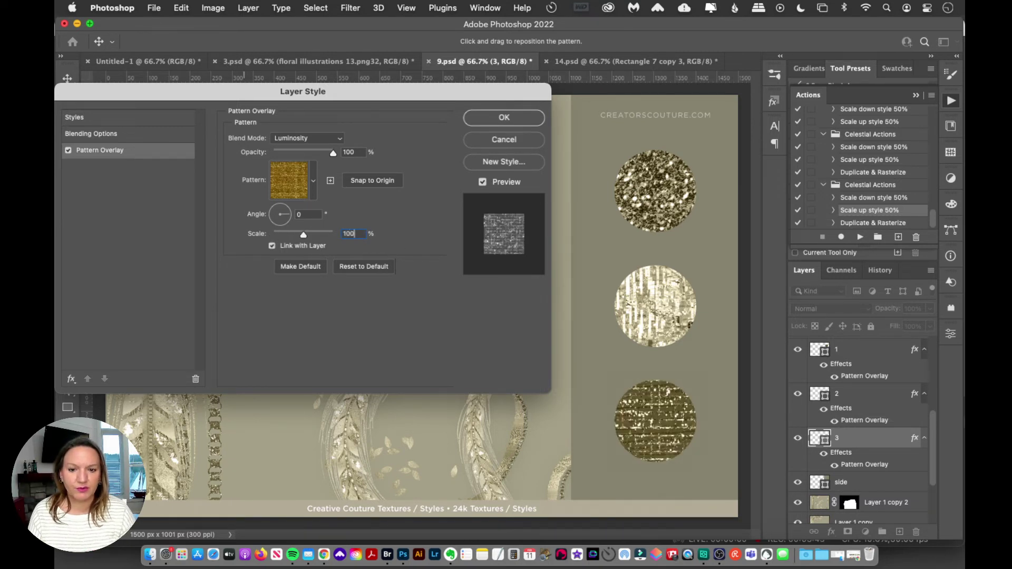
{"action": "left_click", "coordinate": [502, 116]}
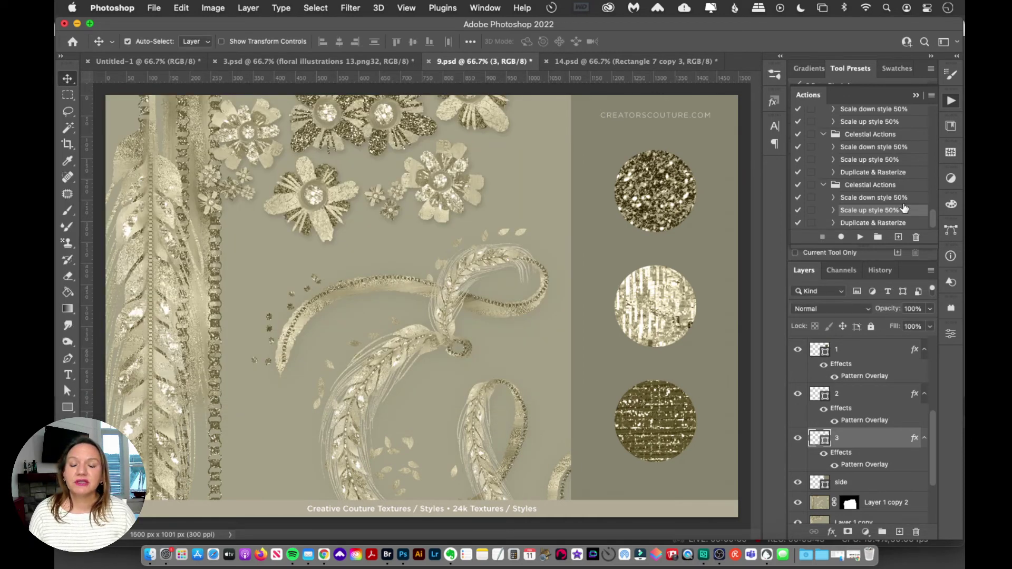